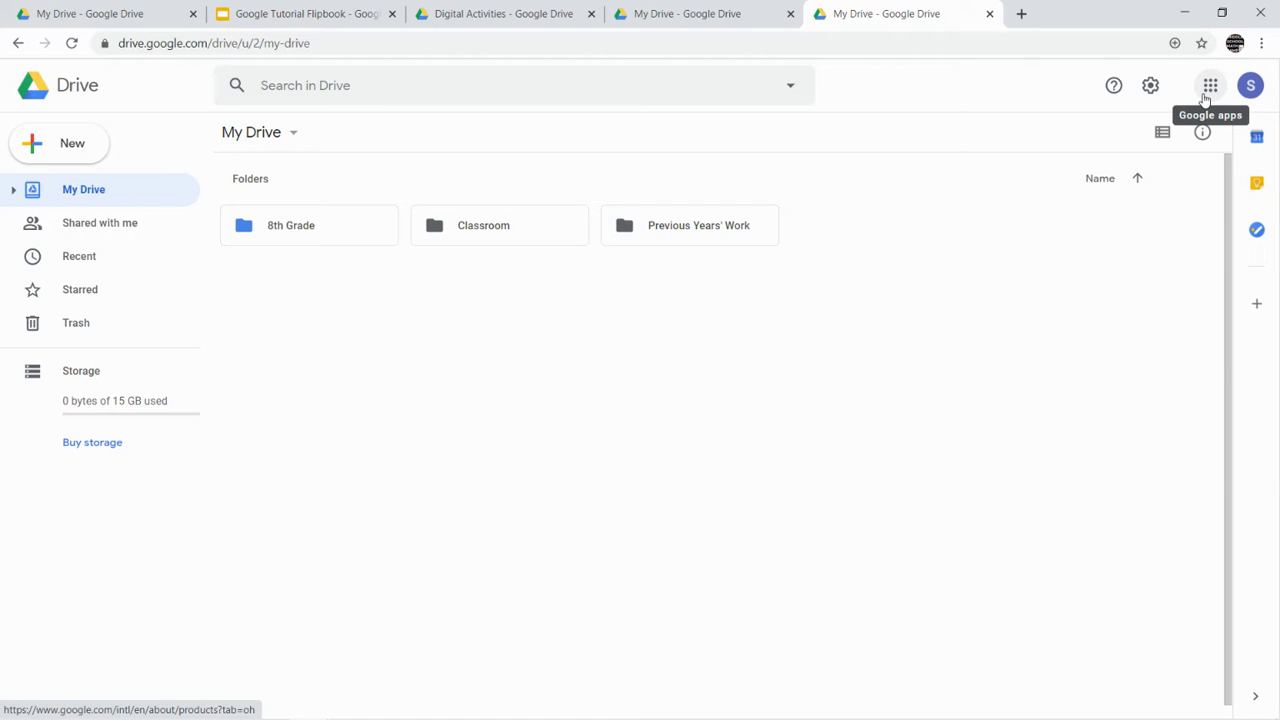
Open the Google apps grid in Drive and scroll down to find Classroom.
click(1205, 95)
scroll(1157, 305, down, 3)
scroll(1160, 315, down, 1)
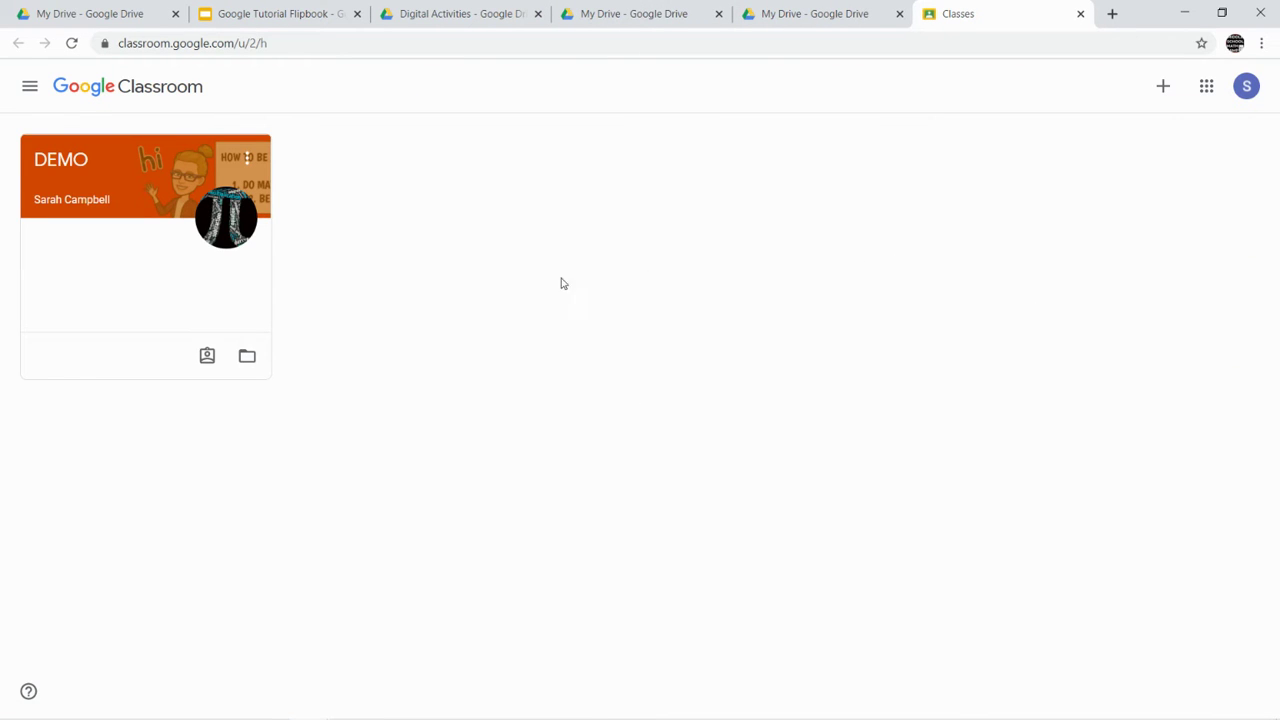
Open the DEMO class card from the Classes page.
click(135, 200)
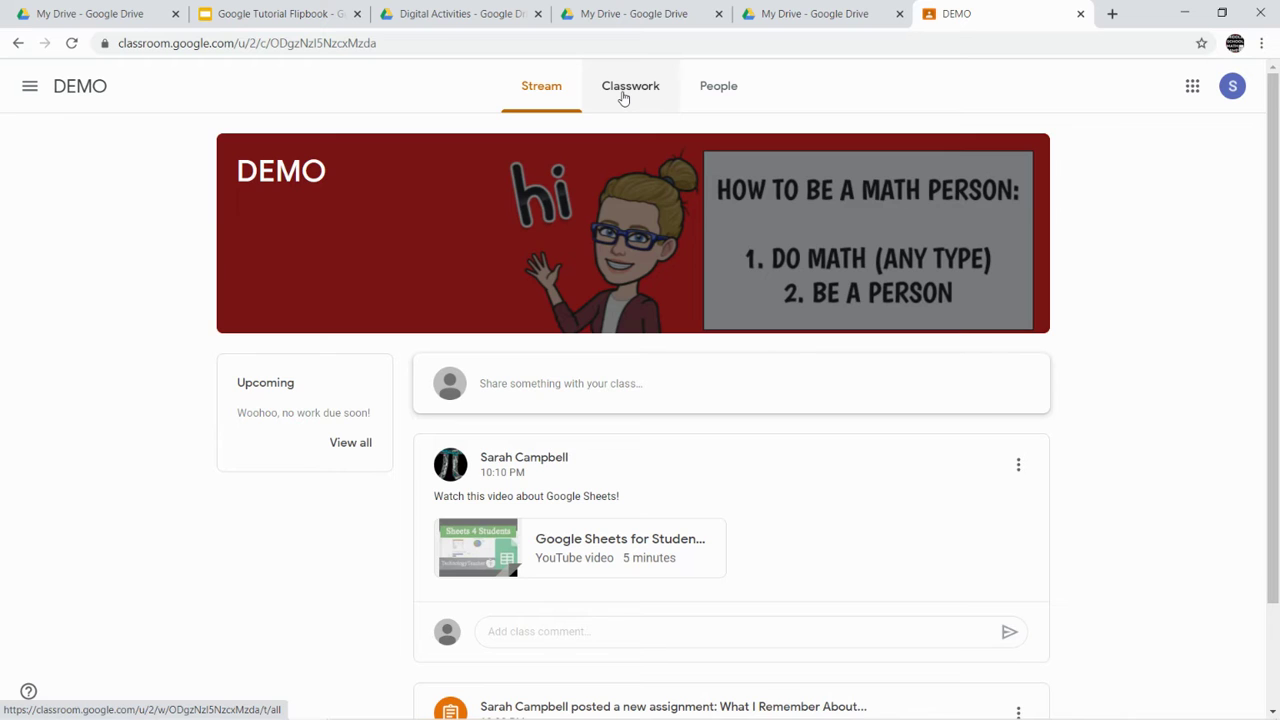
In Classwork, dismiss the tip and open the Google Flipbook Assignment's full page.
click(623, 97)
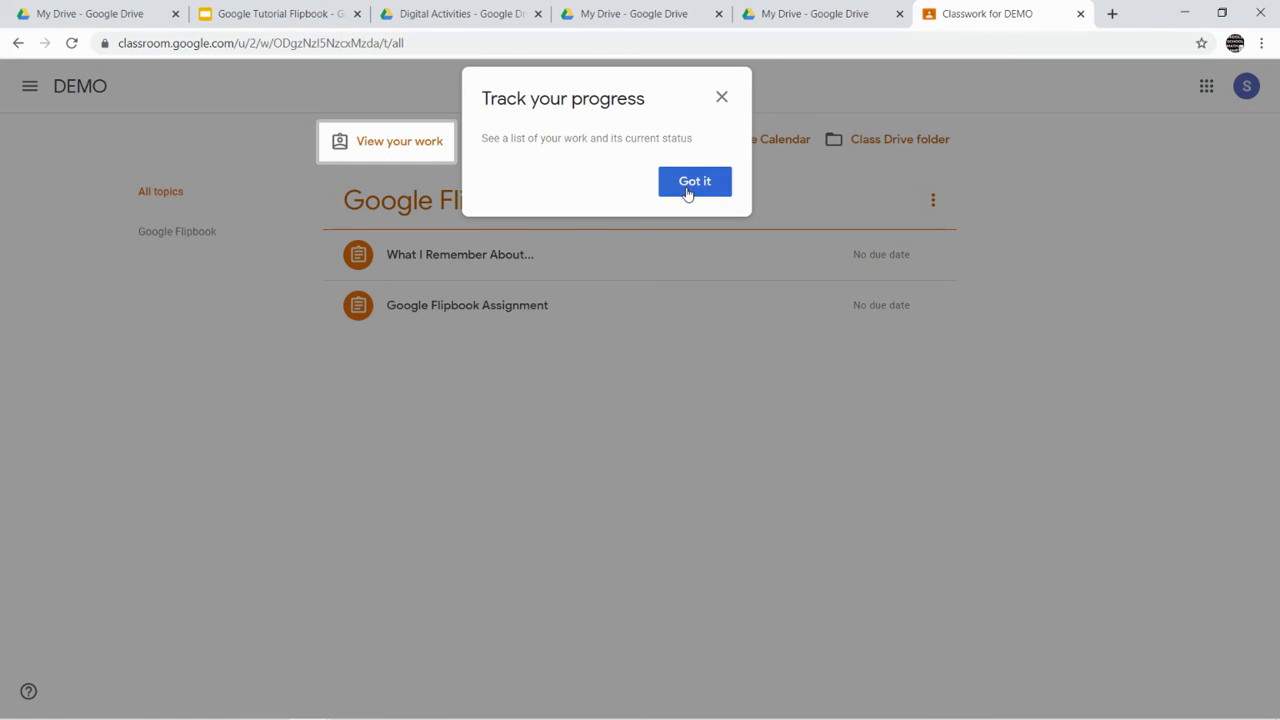
click(688, 190)
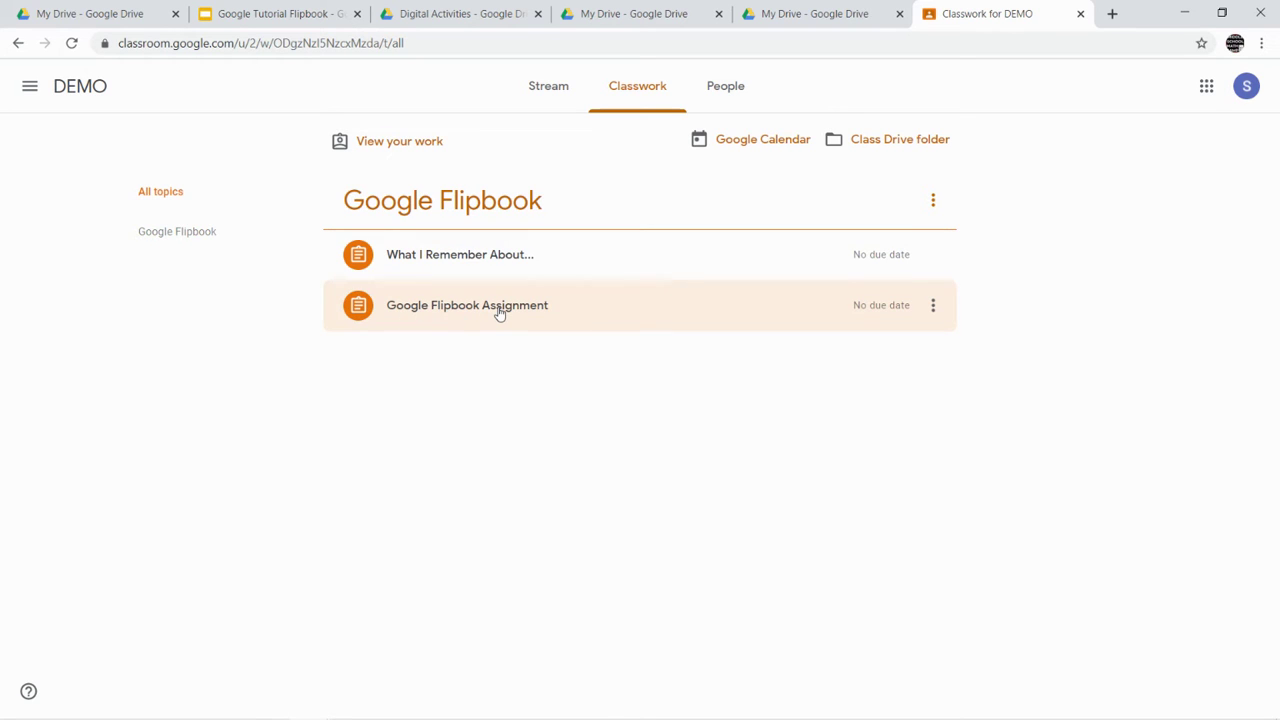
click(499, 312)
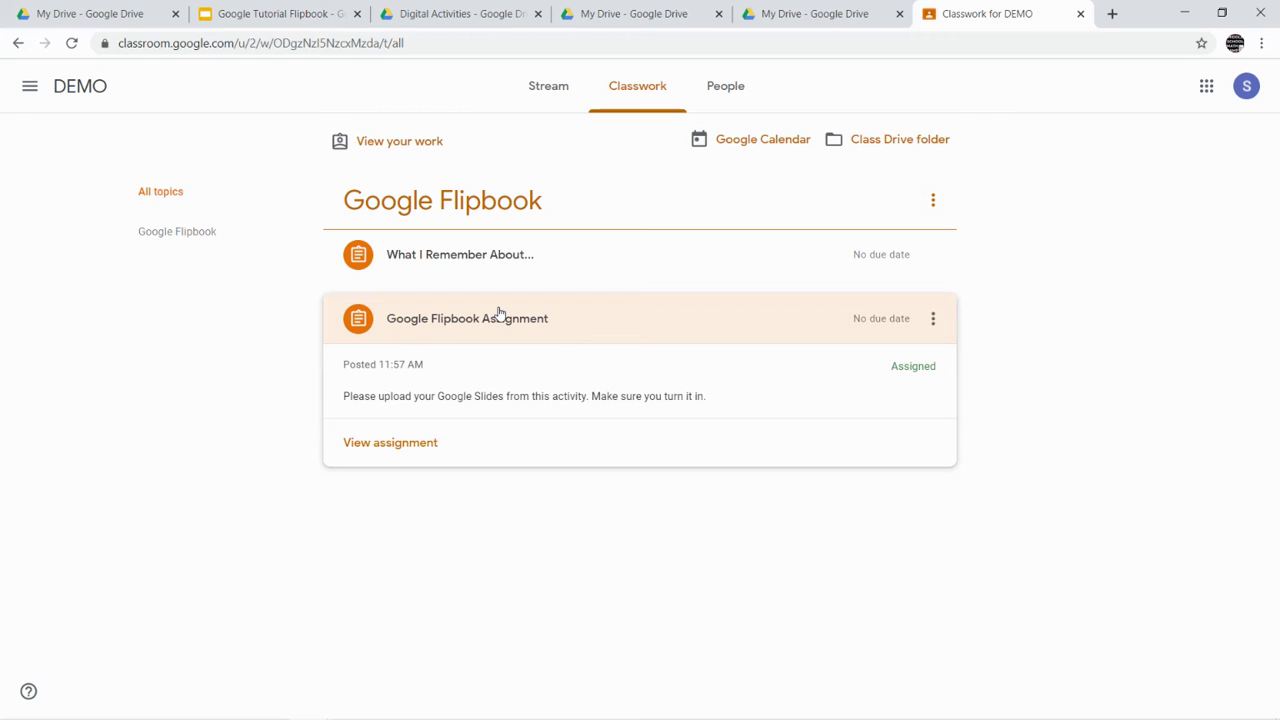
click(420, 446)
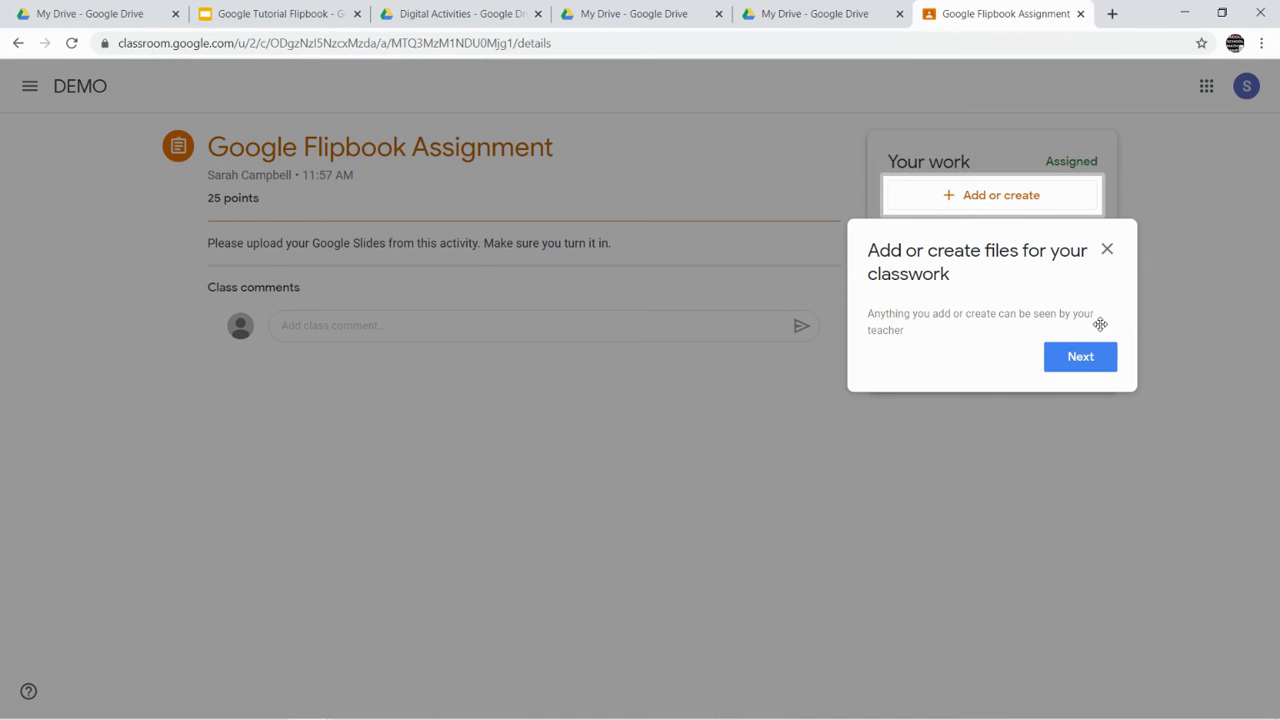
Dismiss the 'Add or create files' tip and show the '+ Add or create' attach options.
click(1107, 250)
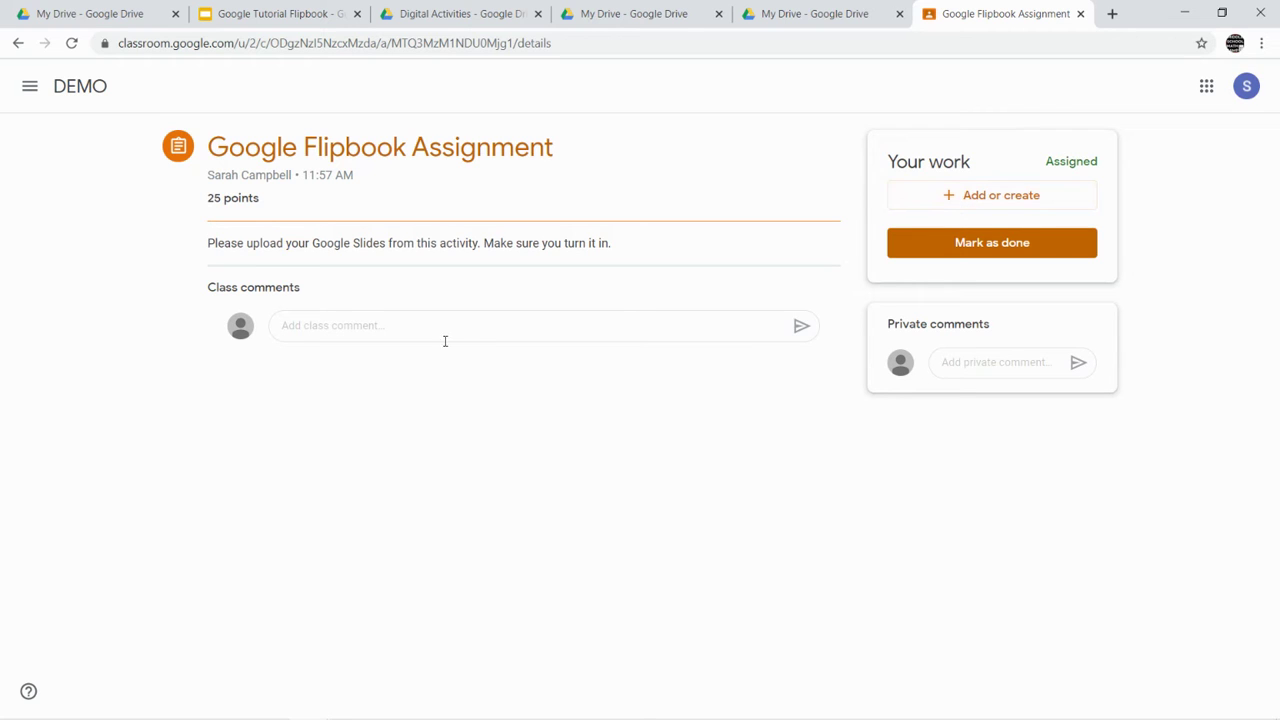
click(970, 198)
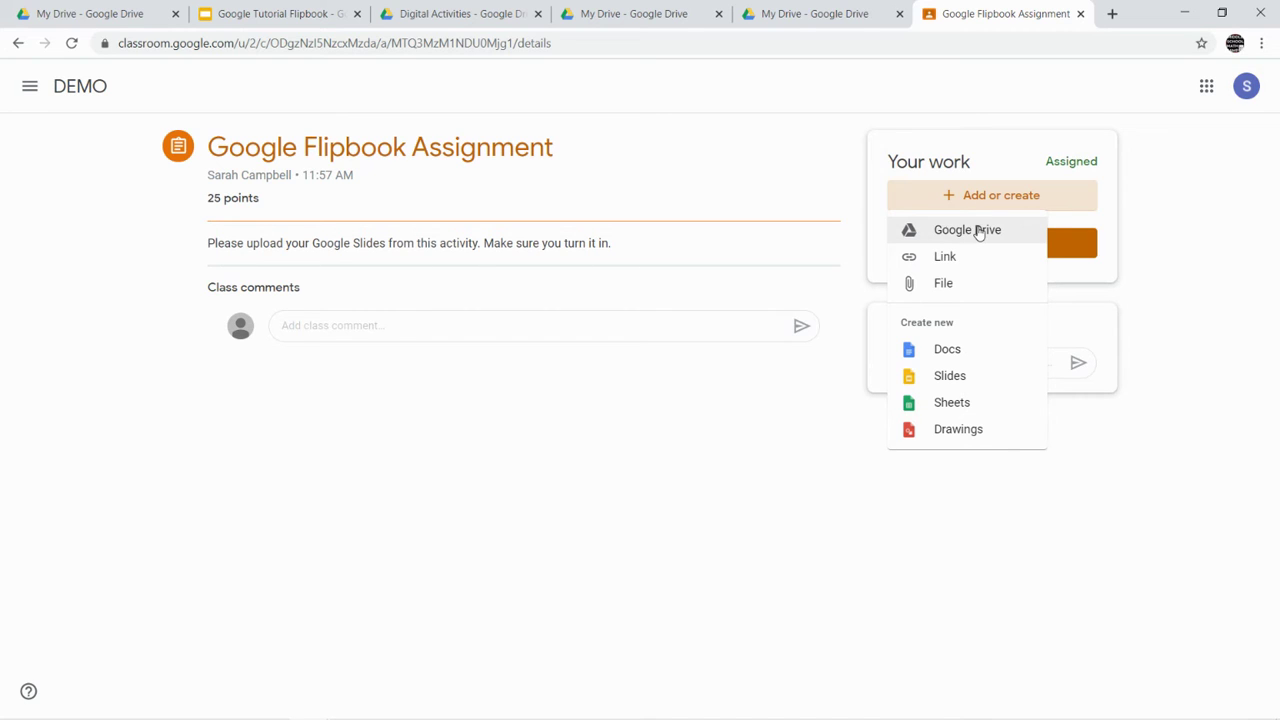
Attach from Google Drive and switch the file picker to browse My Drive folders.
click(968, 232)
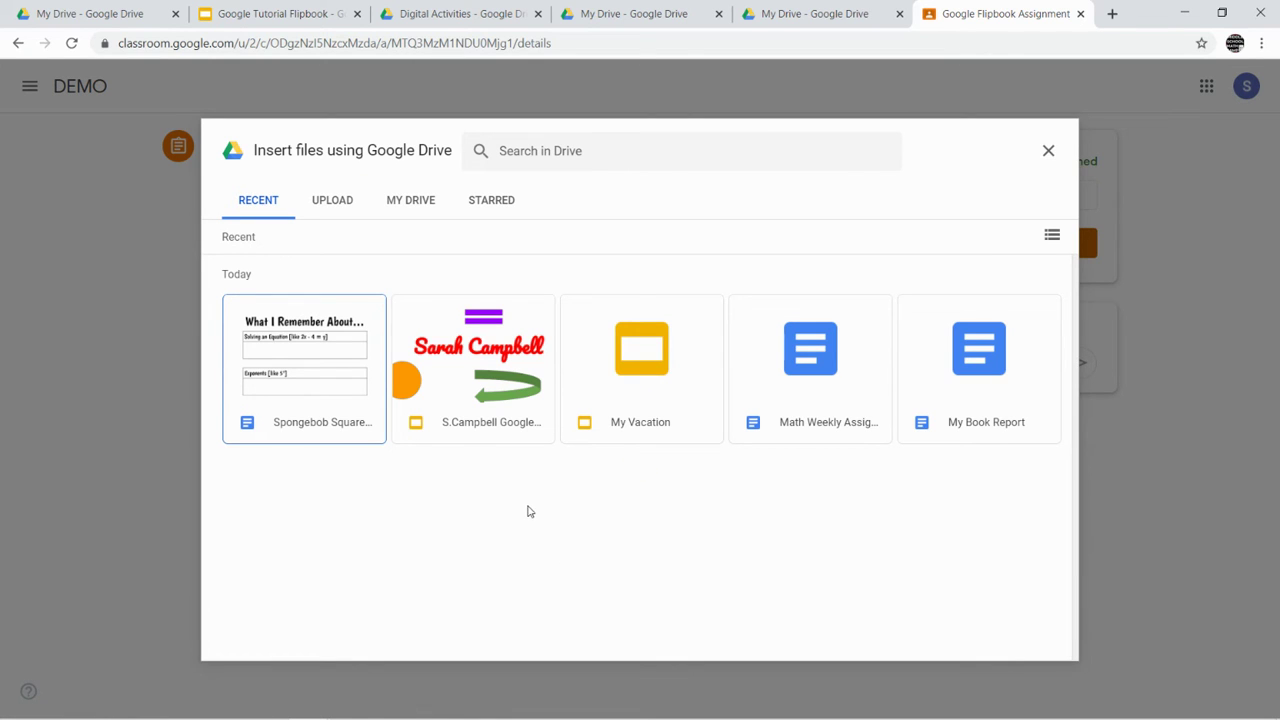
click(313, 207)
click(409, 208)
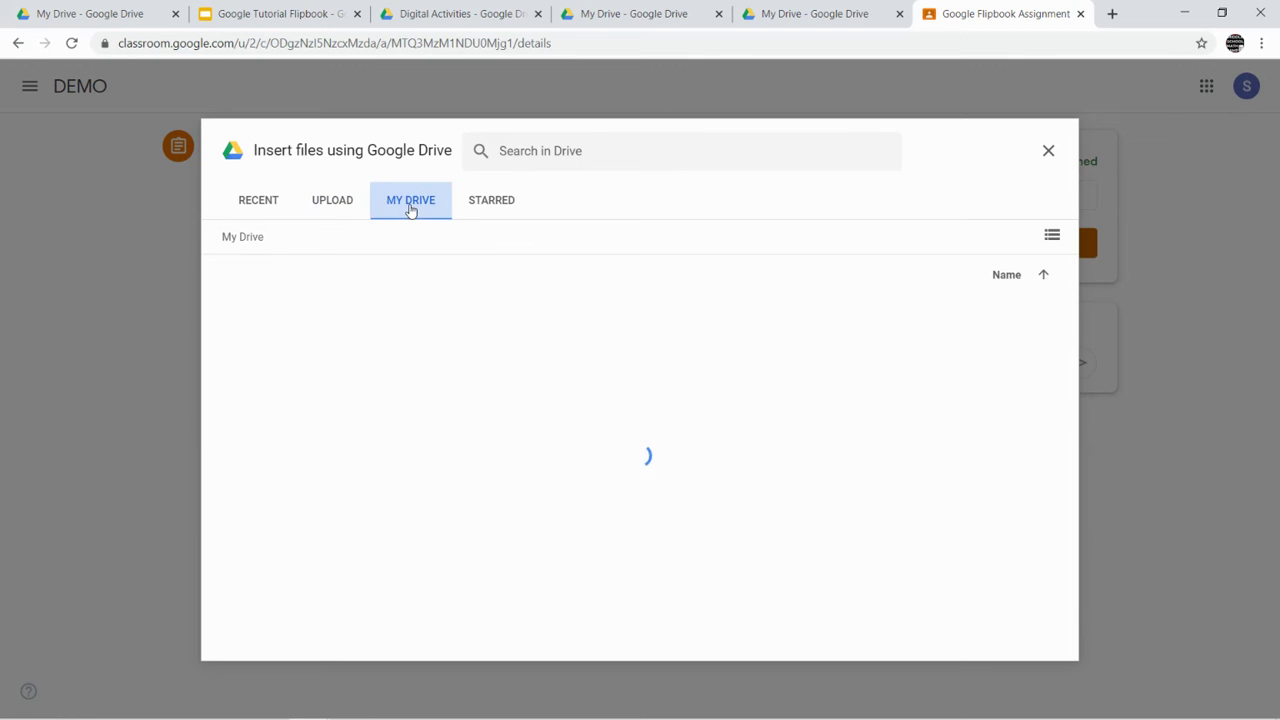
click(257, 201)
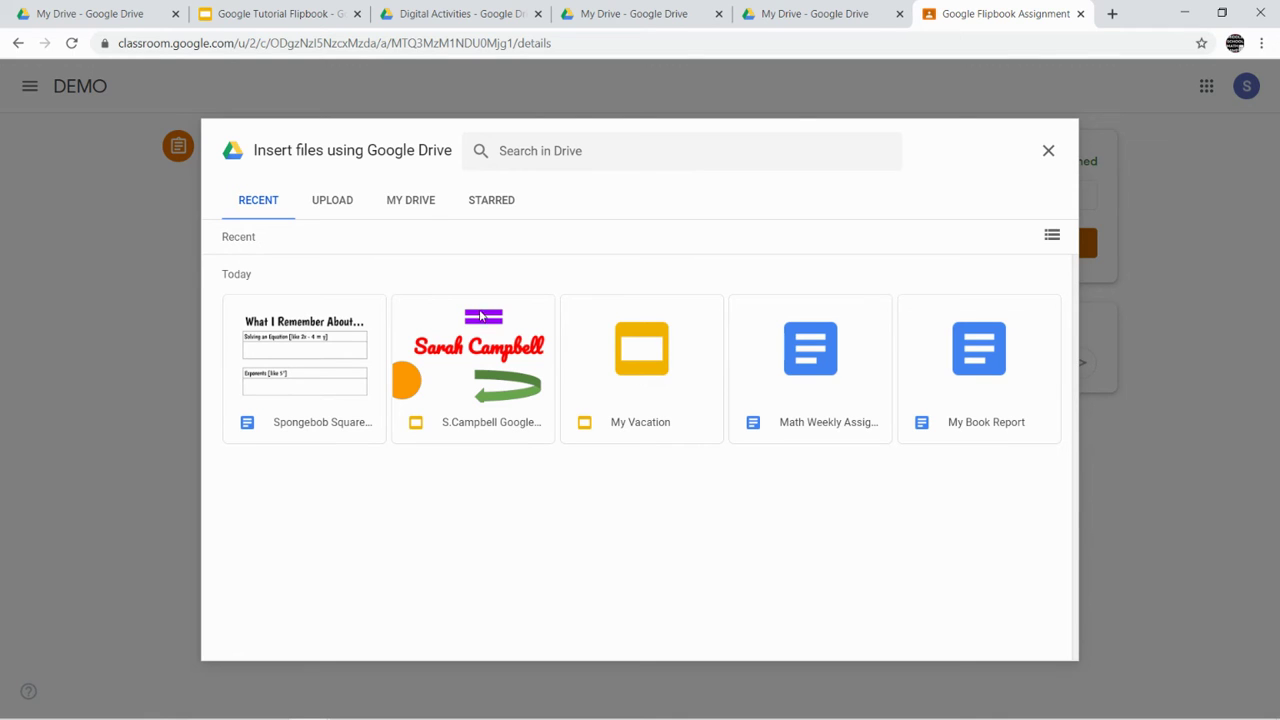
click(410, 203)
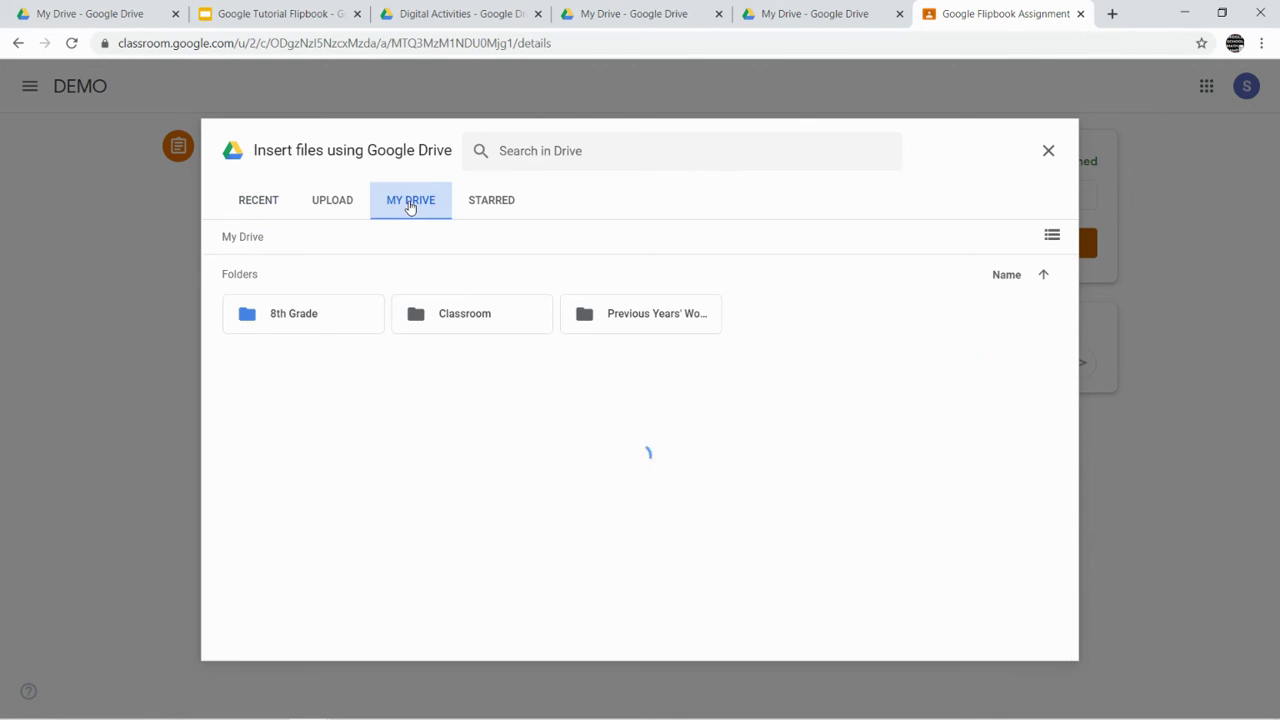
Open 8th Grade > Math > Digital Activities and select the Google Slides file.
double_click(322, 320)
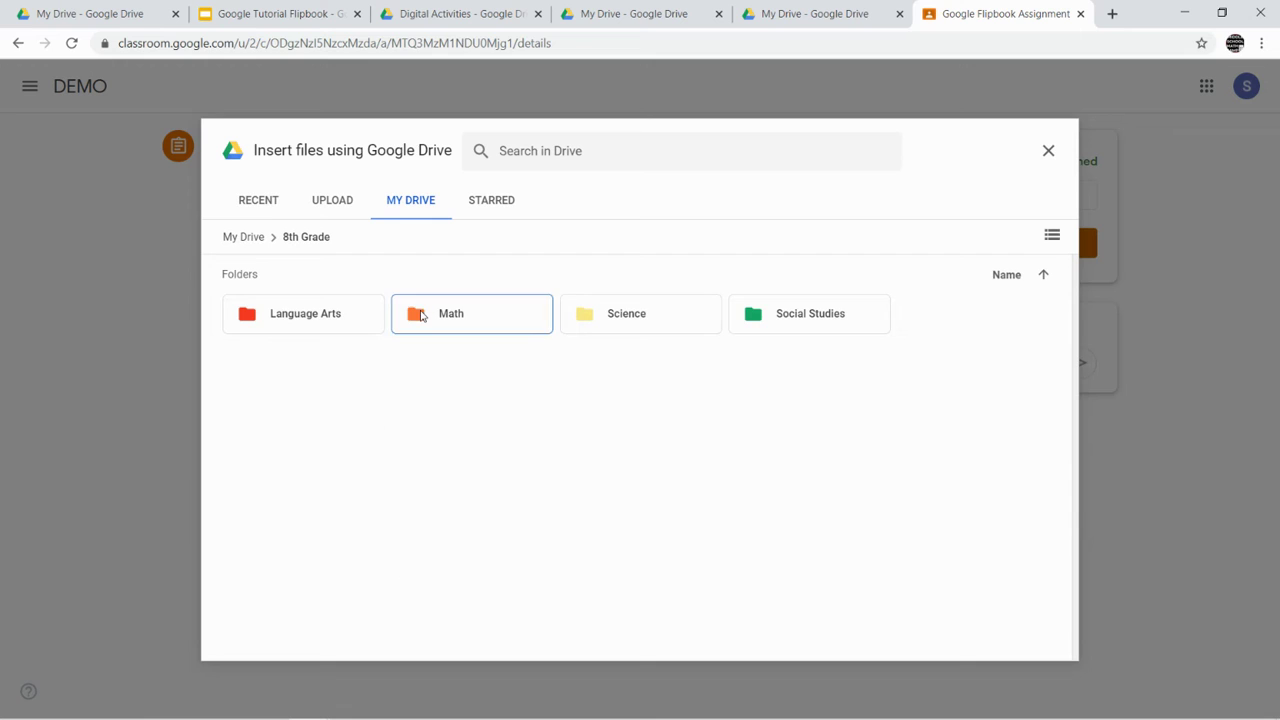
double_click(421, 315)
double_click(306, 322)
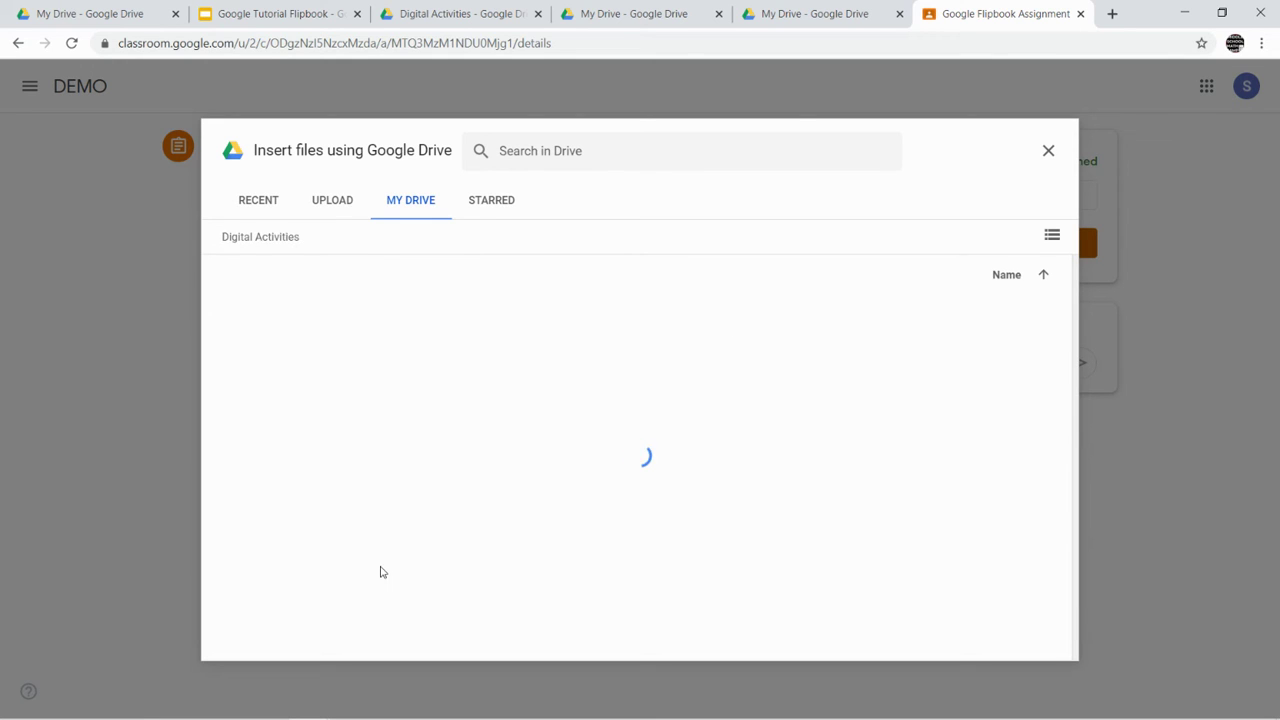
click(303, 382)
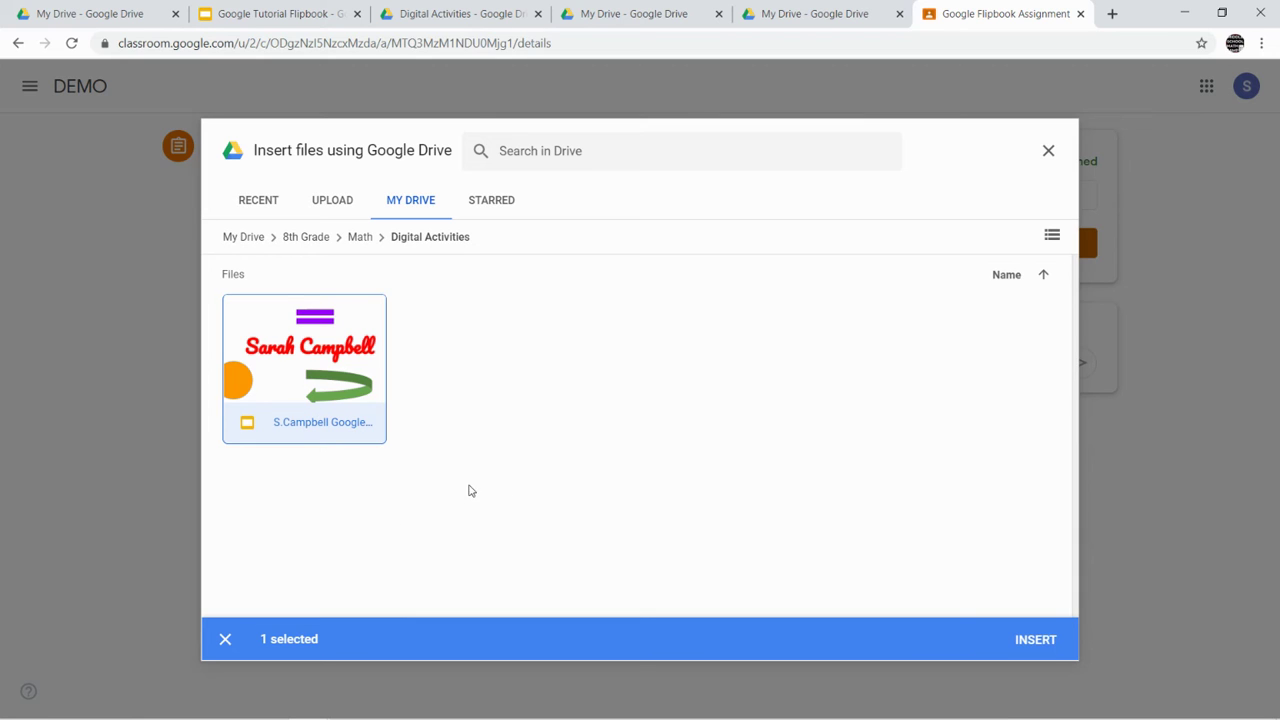
Add the selected Slides file and turn in the Flipbook assignment, confirming the dialog.
click(1037, 650)
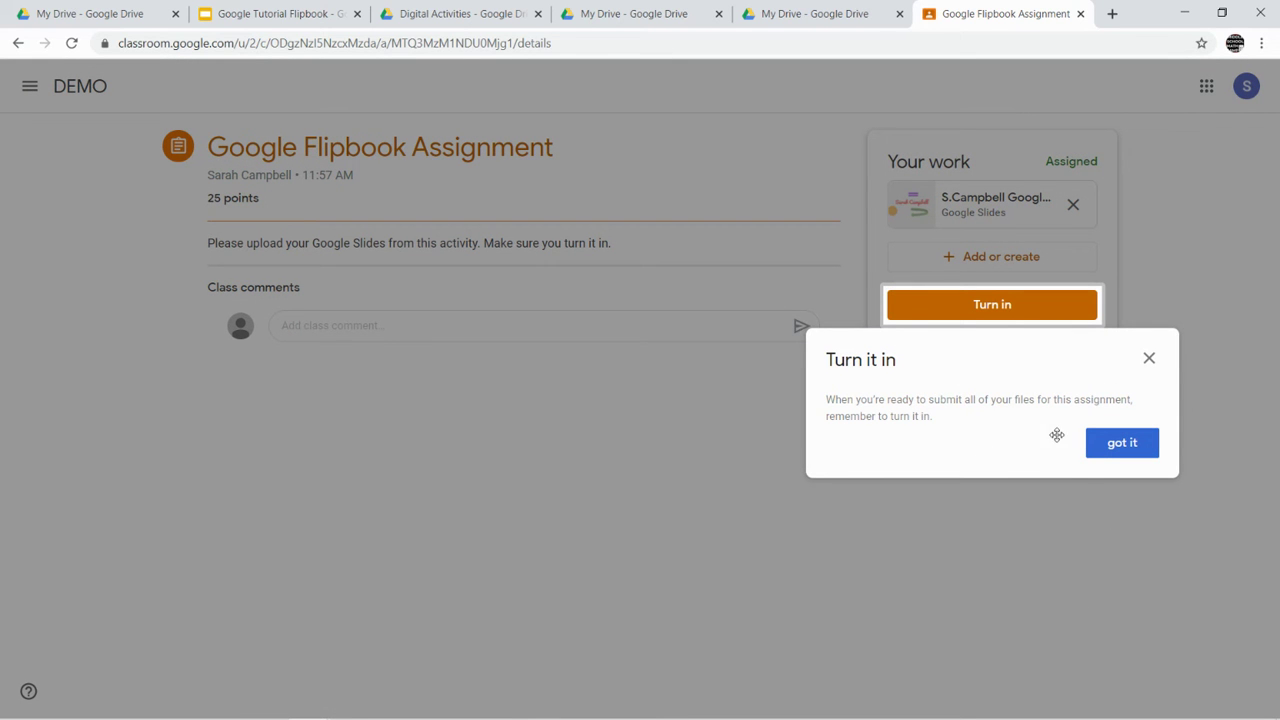
click(1149, 360)
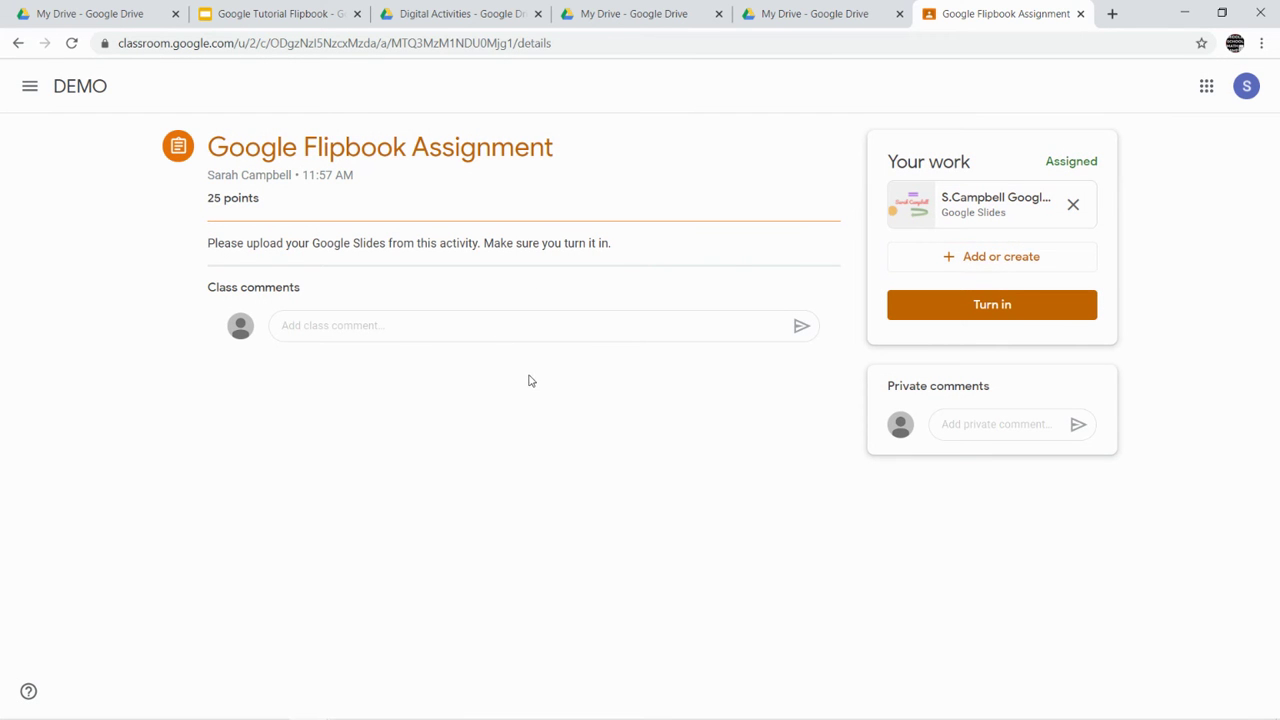
click(980, 312)
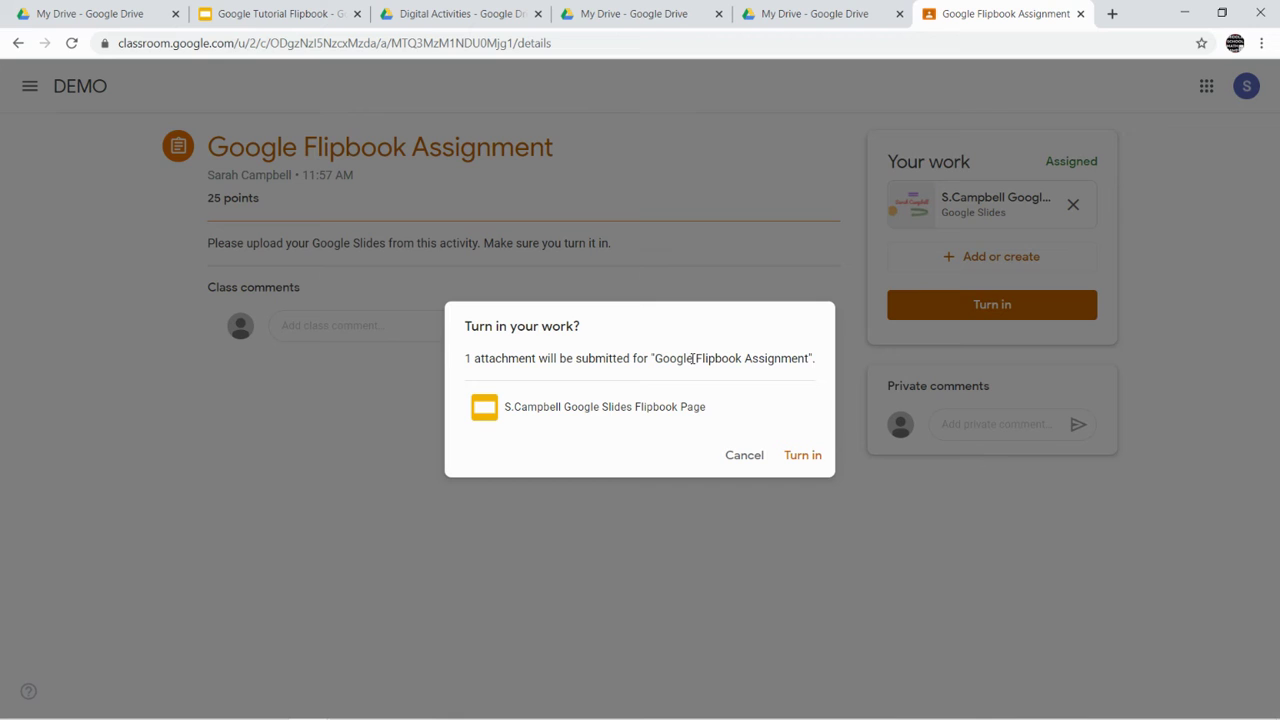
click(783, 456)
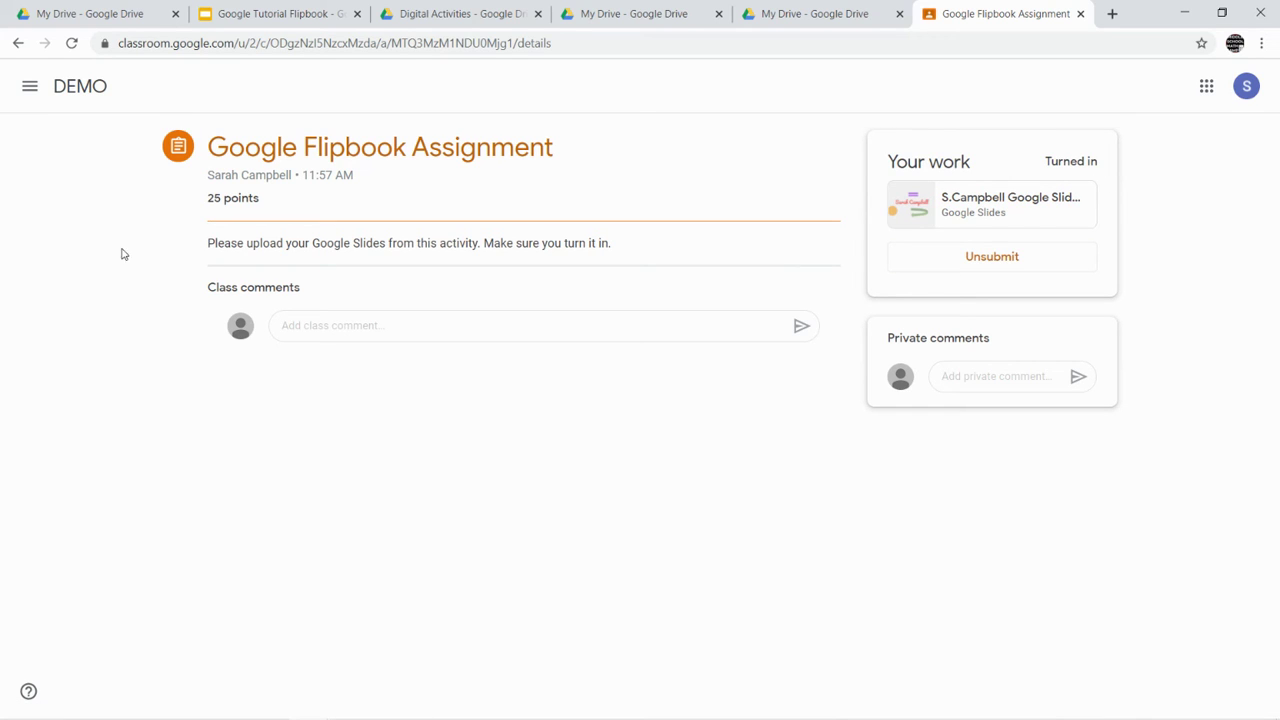
Go to the DEMO class Classwork via the main menu and expand What I Remember About....
click(31, 88)
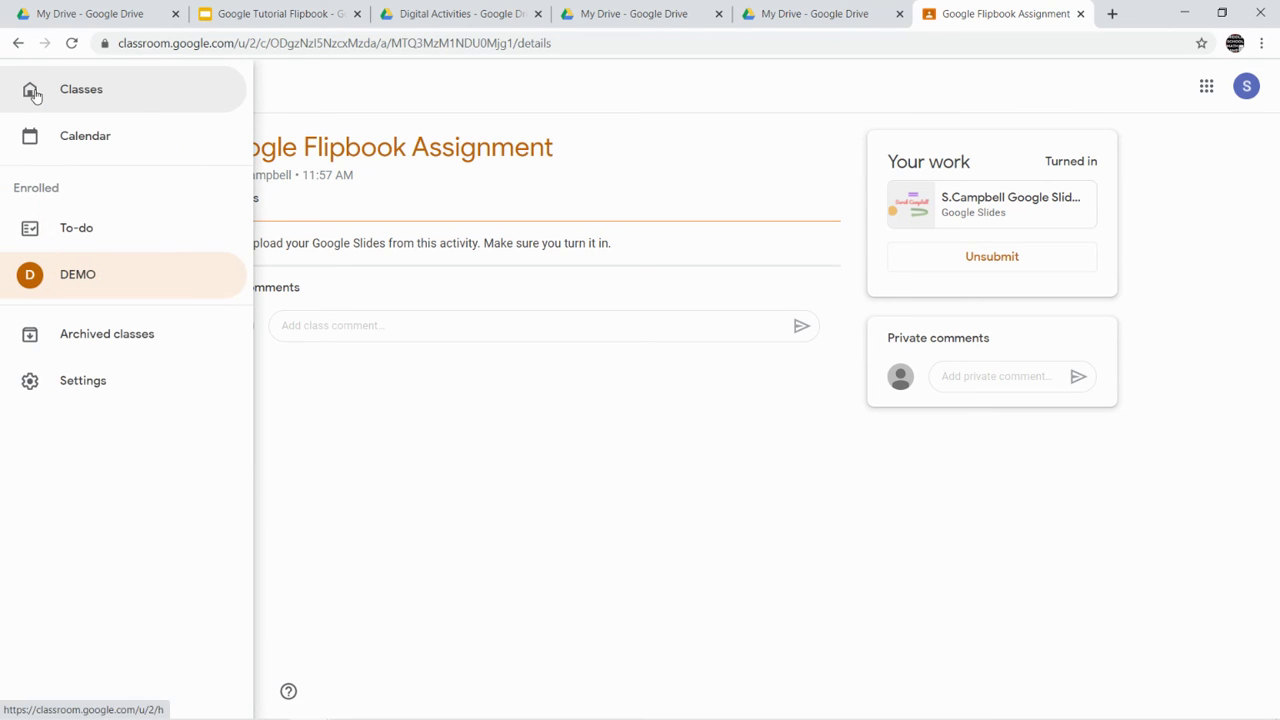
click(90, 274)
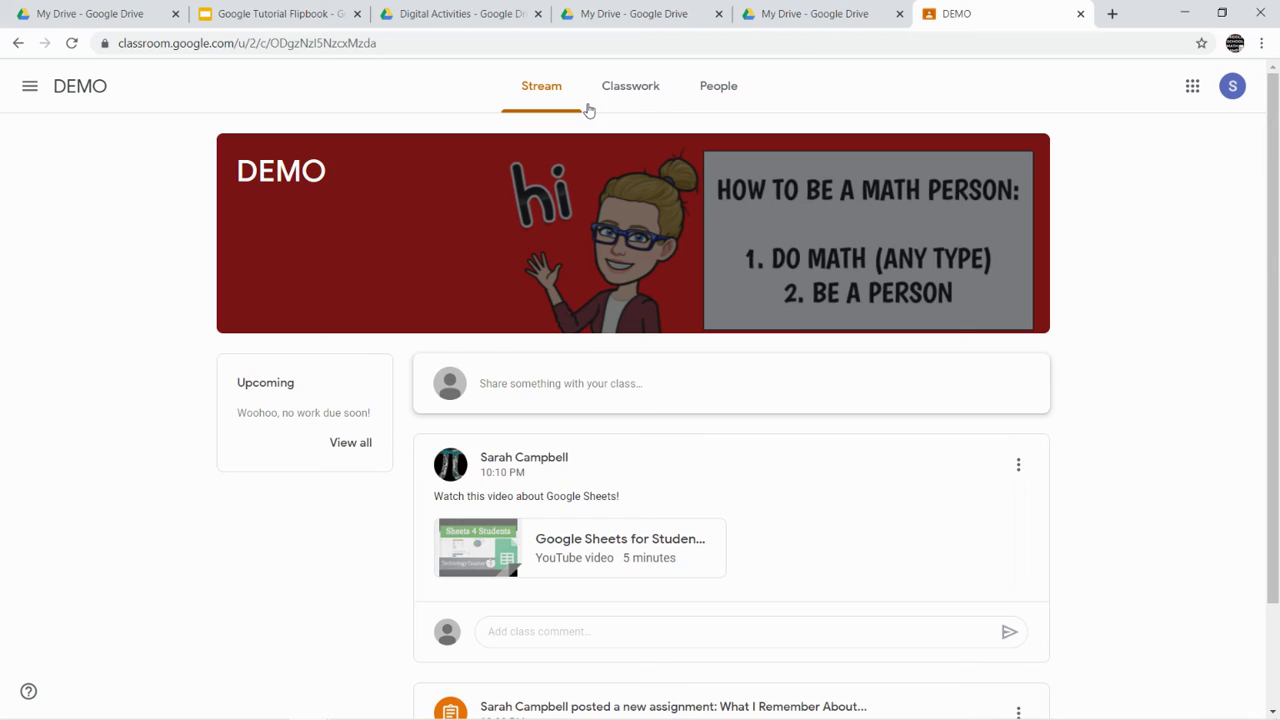
click(626, 88)
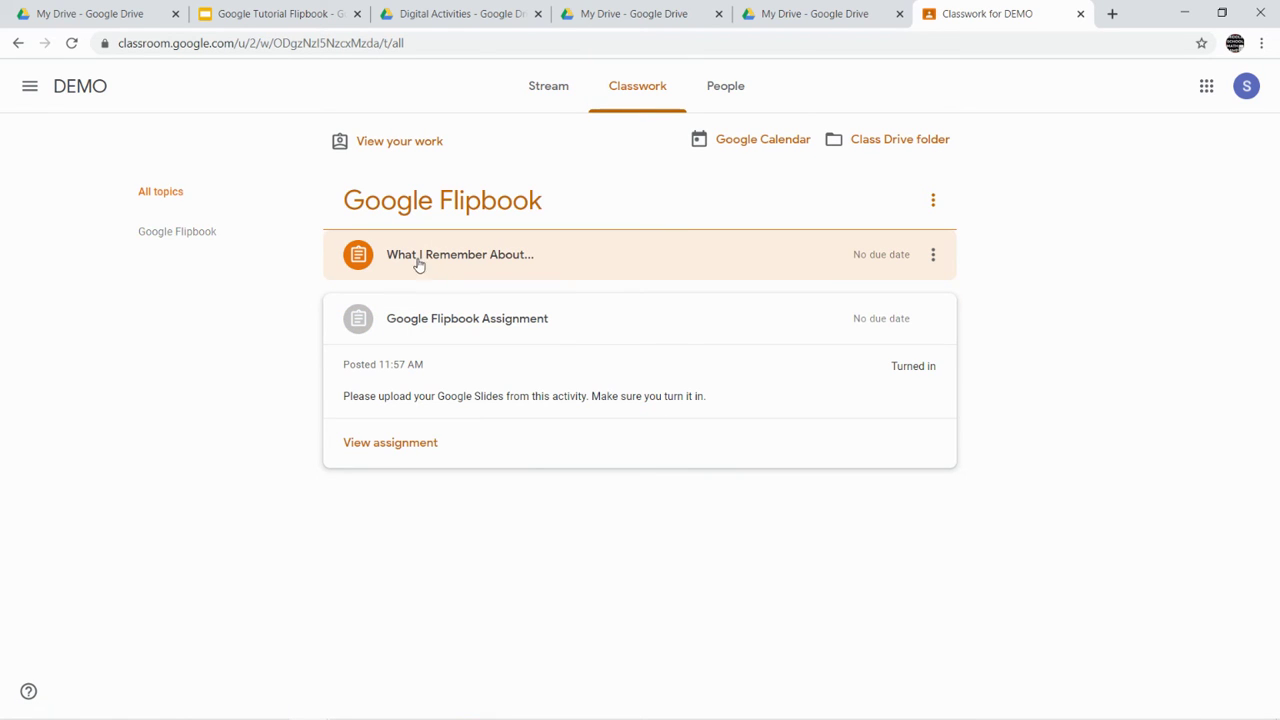
click(514, 264)
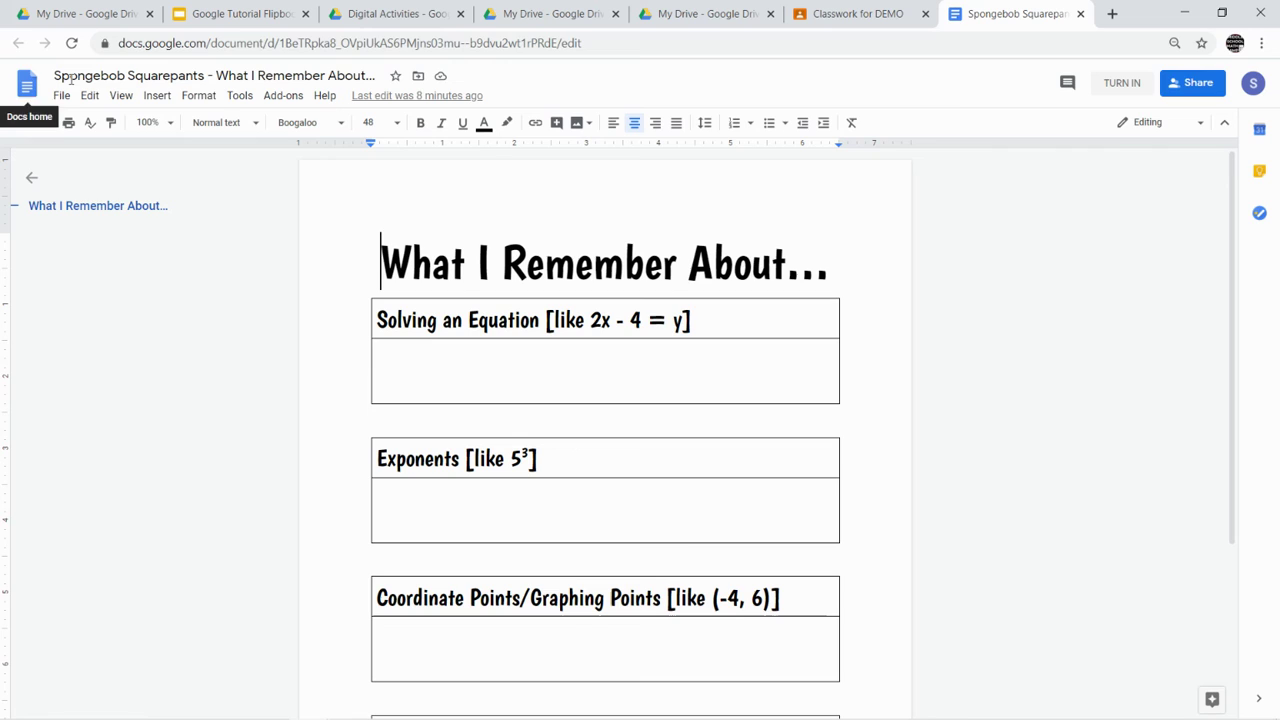
click(443, 354)
text(ahidao)
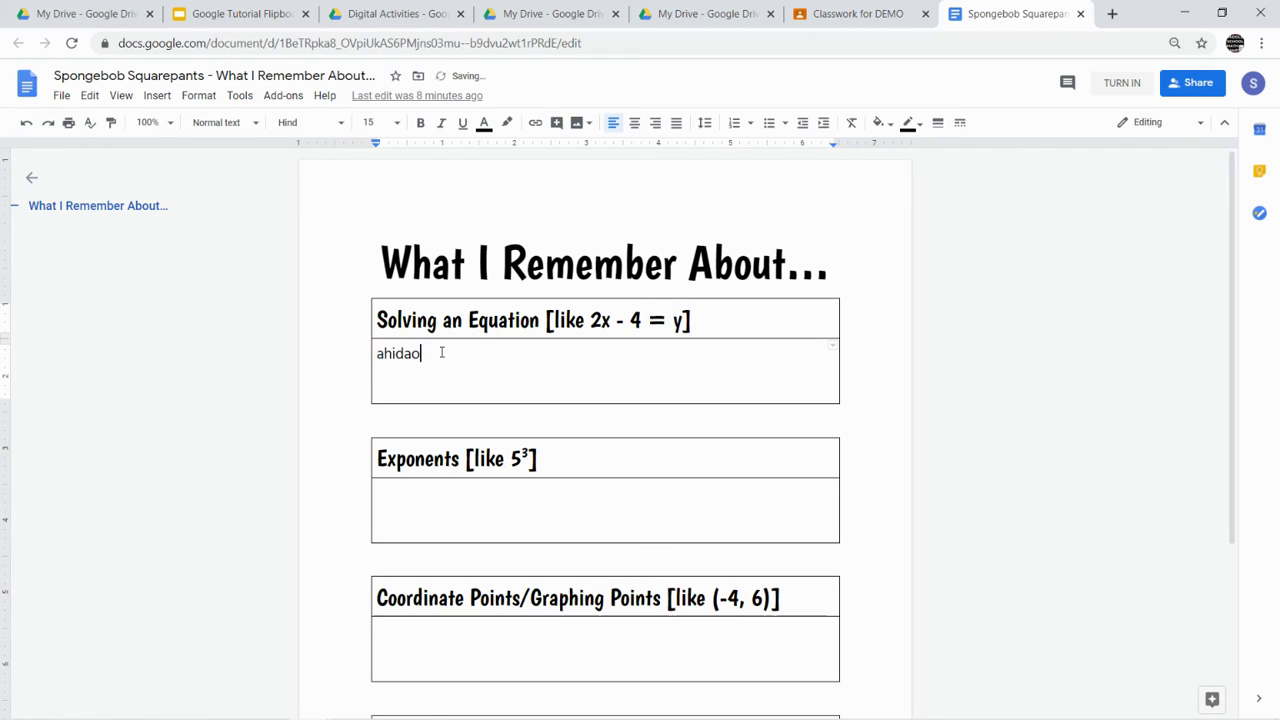
text(dadignadi)
key(BackSpace)
key(BackSpace)
key(BackSpace)
key(BackSpace)
key(BackSpace)
key(BackSpace)
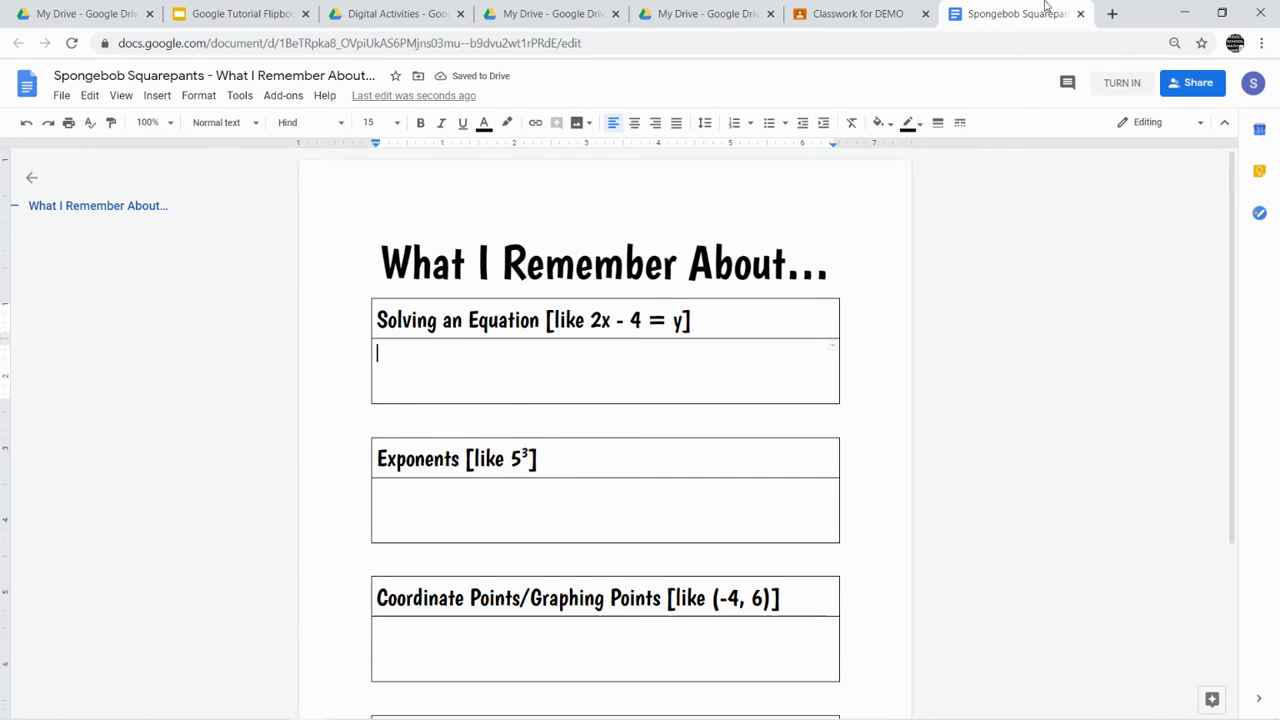
Close the doc, open the What I Remember About... assignment, and confirm Turn in.
click(1080, 13)
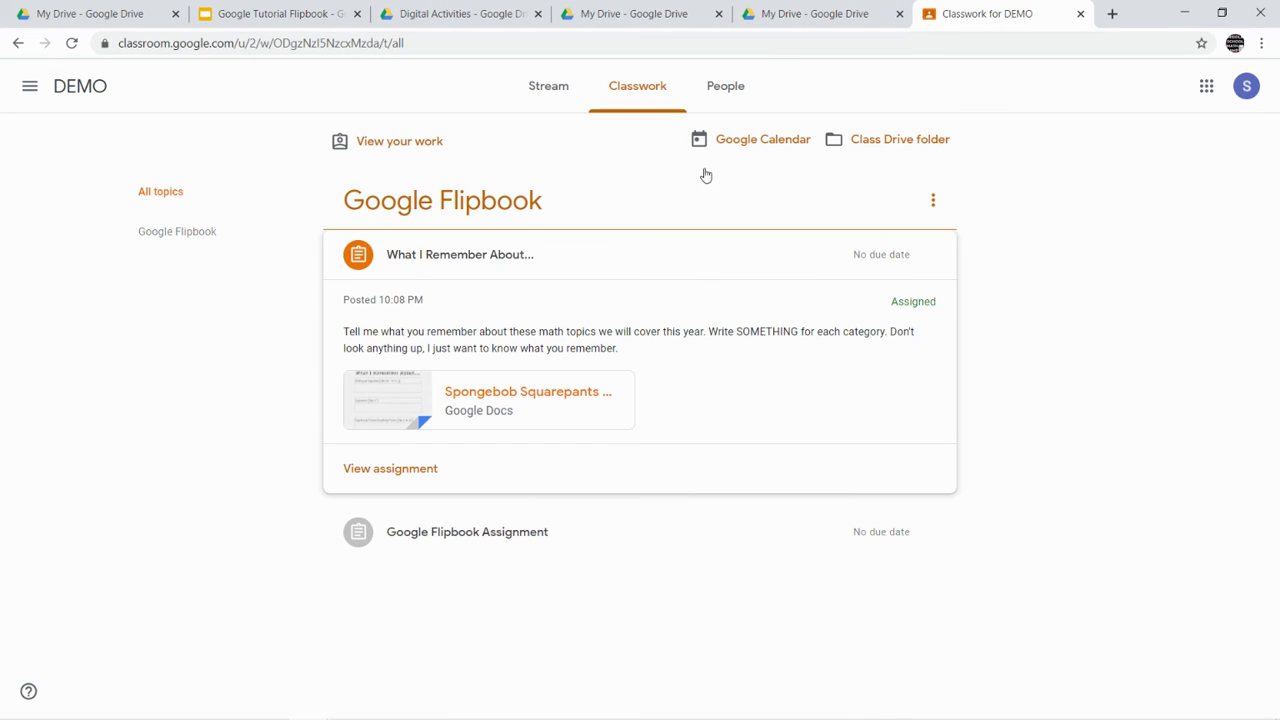
click(397, 478)
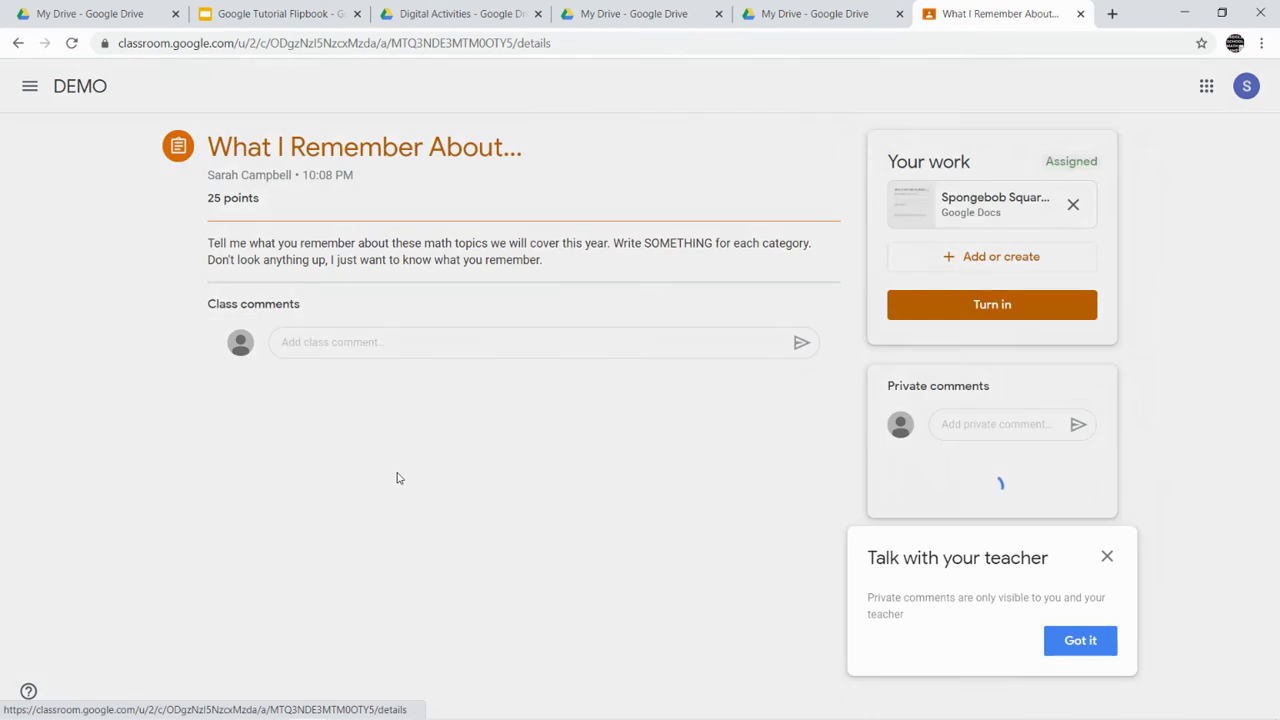
click(1080, 578)
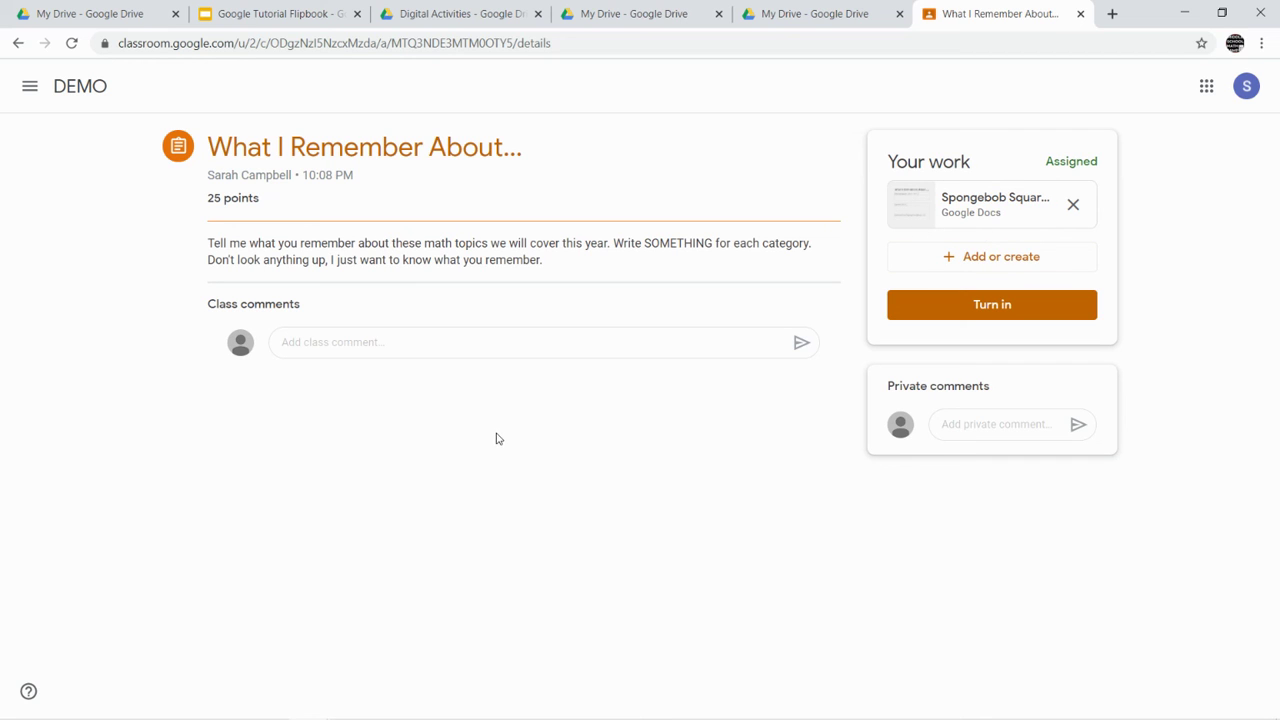
click(940, 310)
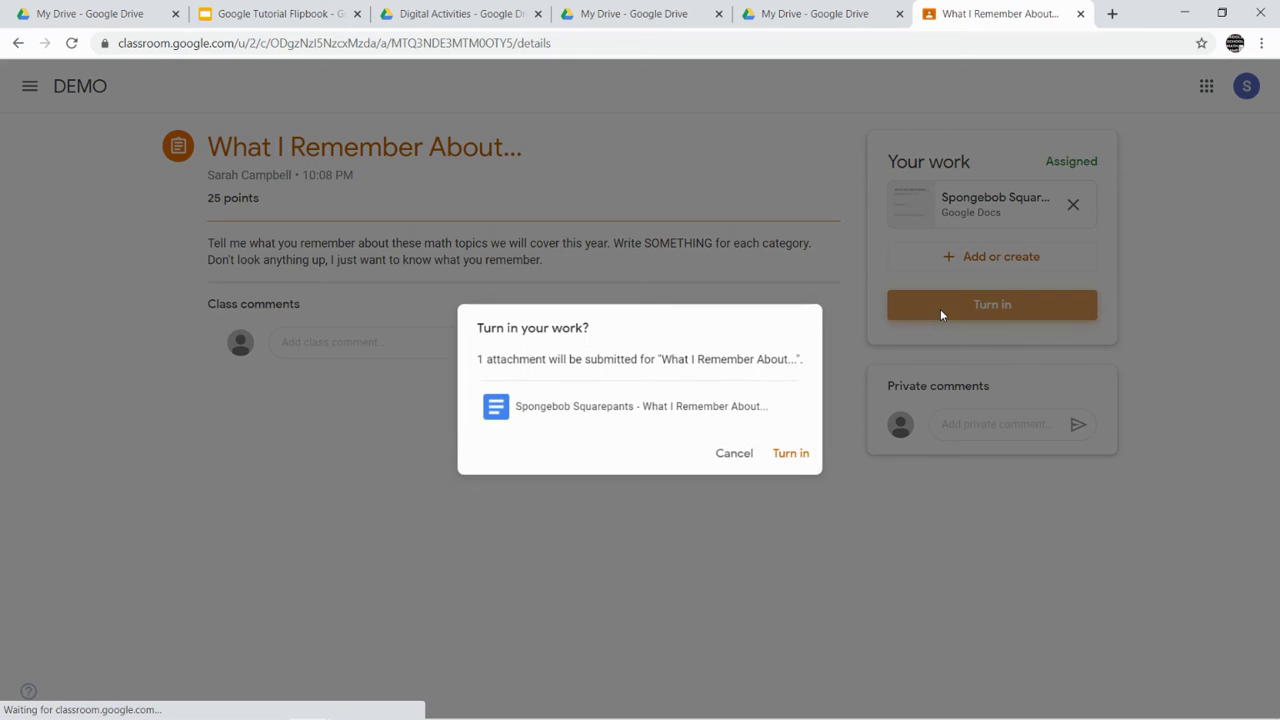
click(792, 458)
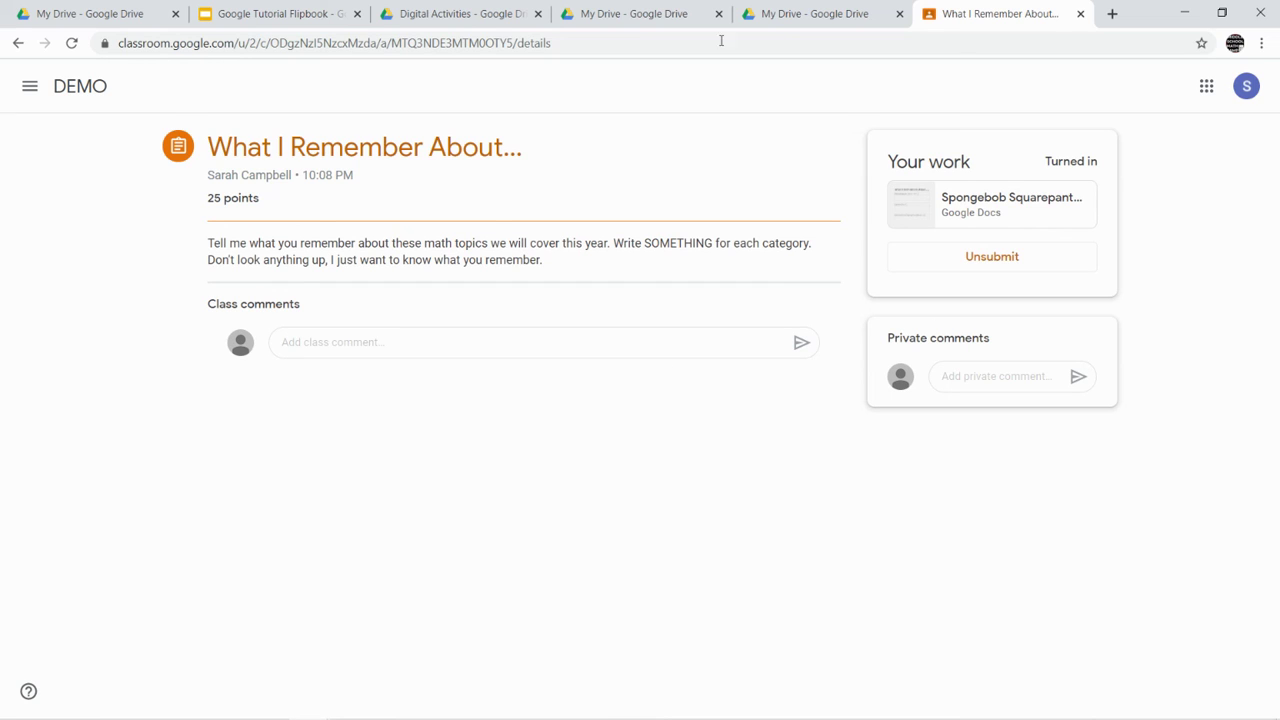
Check both assignments show Turned in under DEMO Classwork, then return to Stream.
click(29, 91)
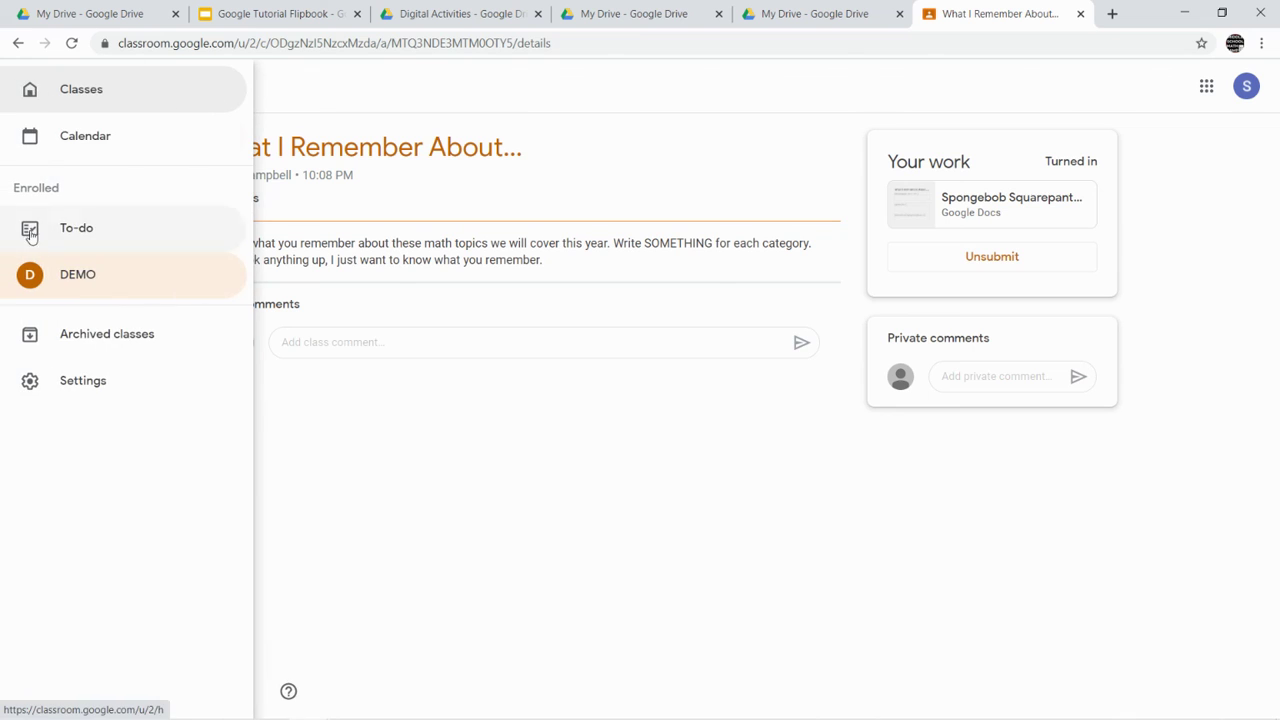
click(45, 283)
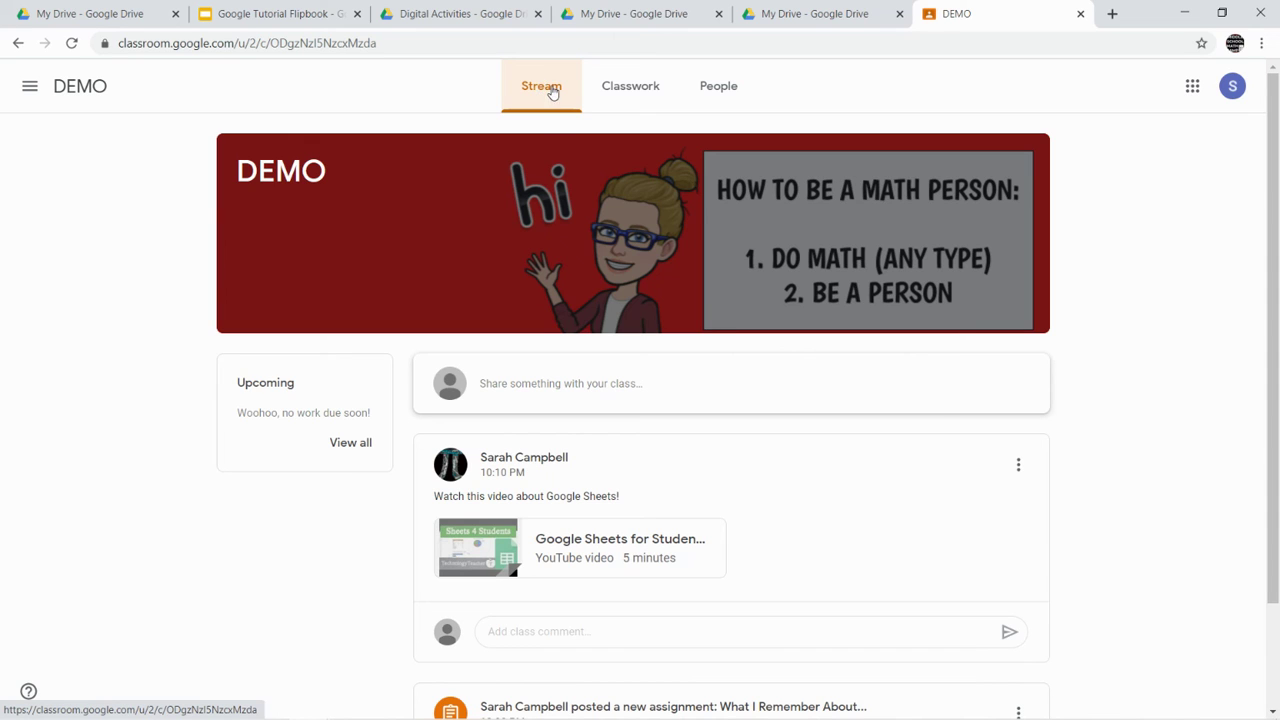
click(636, 88)
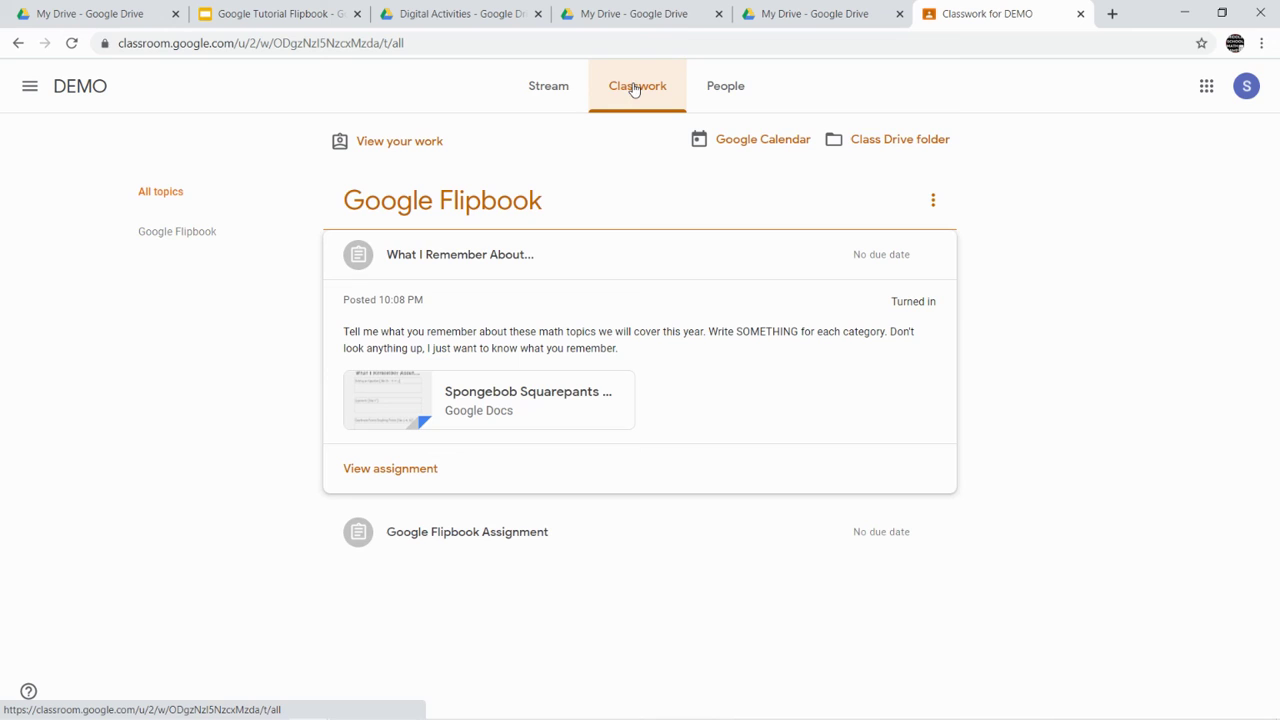
click(540, 88)
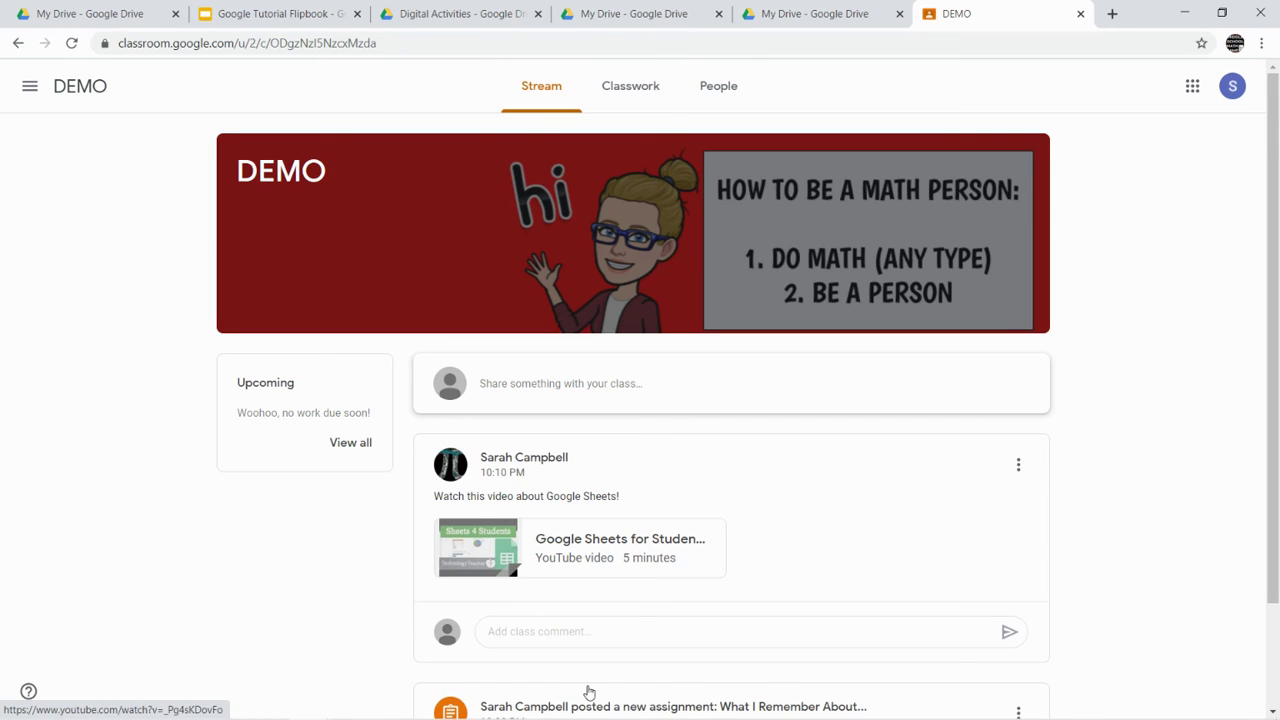